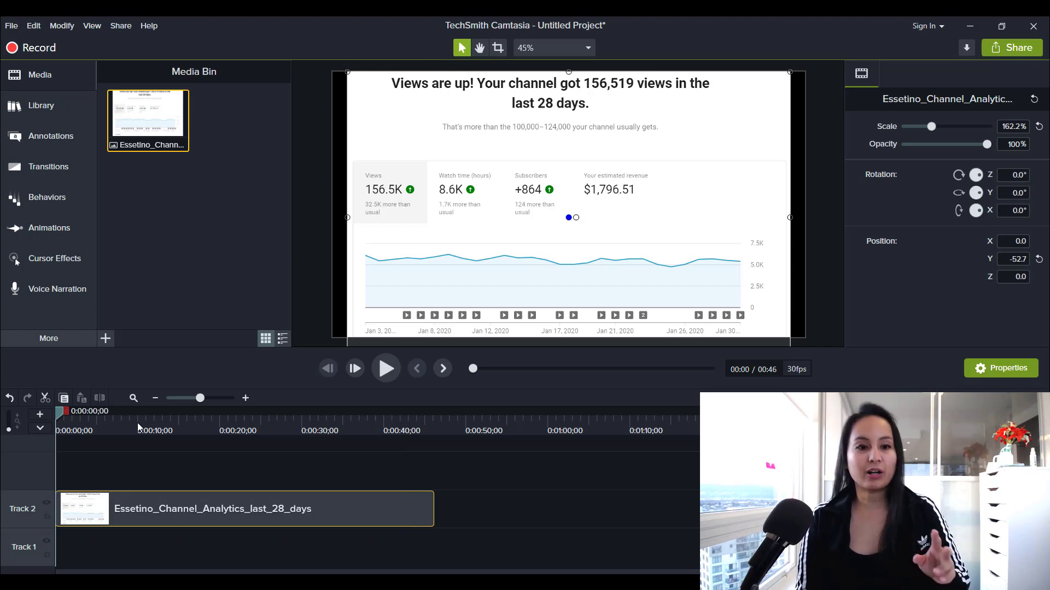
Move the playhead to 0:00:10;00 on the analytics screenshot clip
{"action": "left_click", "coordinate": [138, 423]}
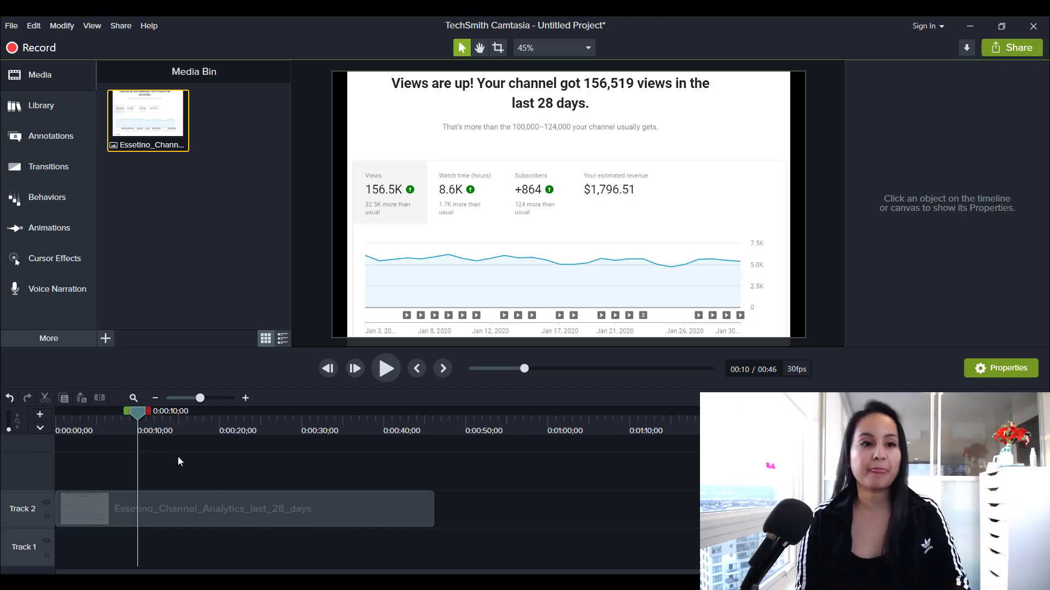
Show the Sketch Motion Callouts set within Annotations
{"action": "left_click", "coordinate": [35, 142]}
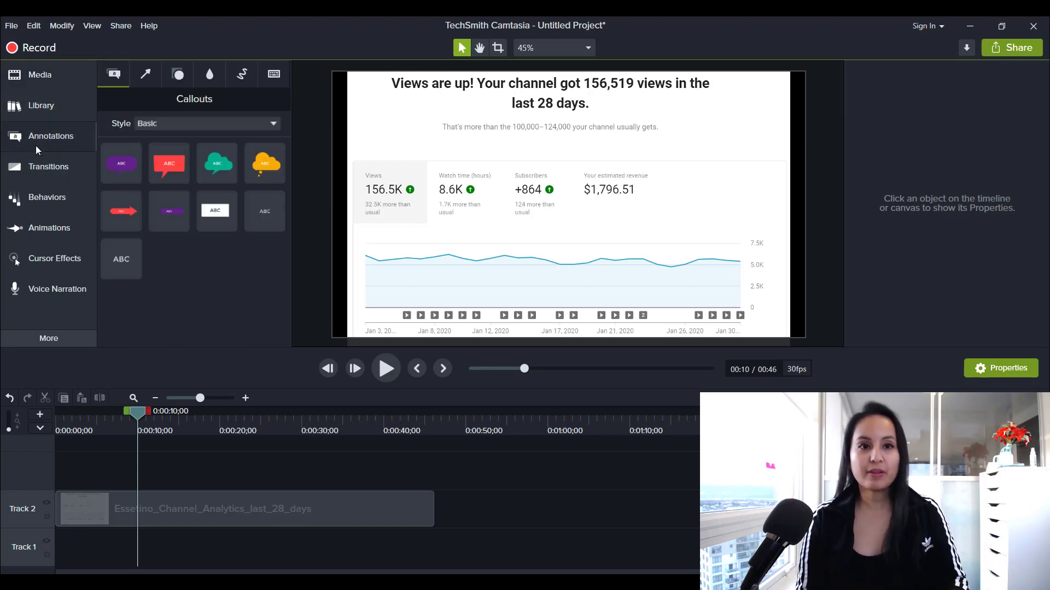
{"action": "left_click", "coordinate": [240, 82]}
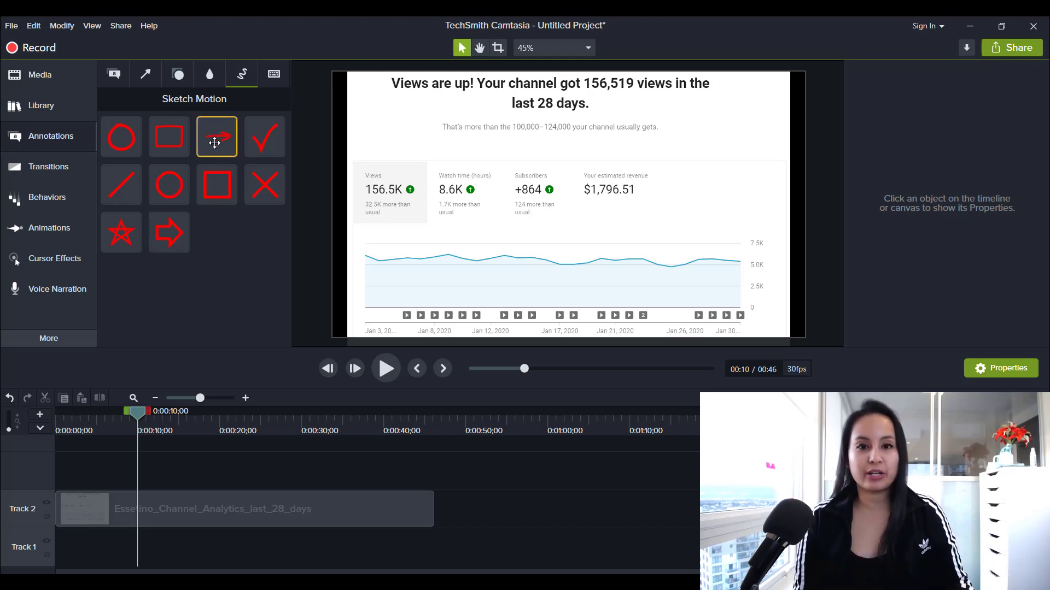
Add a red curved sketch arrow toward the revenue figure, thickness 16, and preview its animation
{"action": "mouse_move", "coordinate": [218, 139]}
{"action": "left_mouse_down"}
{"action": "mouse_move", "coordinate": [212, 337]}
{"action": "mouse_move", "coordinate": [164, 372]}
{"action": "mouse_move", "coordinate": [204, 246]}
{"action": "mouse_move", "coordinate": [146, 461]}
{"action": "mouse_move", "coordinate": [158, 429]}
{"action": "left_mouse_up"}
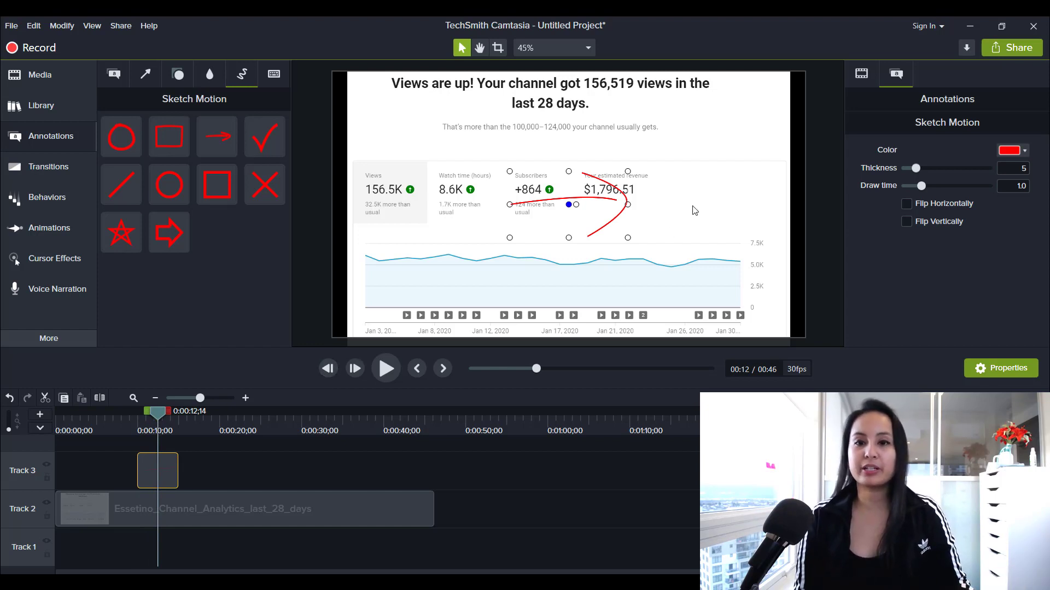
{"action": "left_click", "coordinate": [1024, 152]}
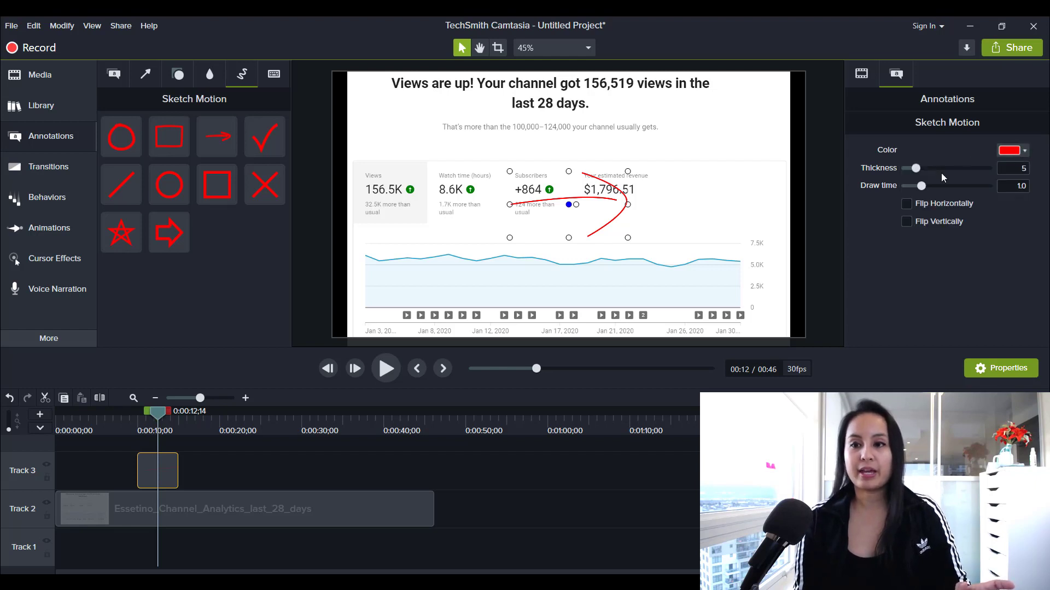
{"action": "mouse_move", "coordinate": [917, 167]}
{"action": "left_mouse_down"}
{"action": "mouse_move", "coordinate": [964, 169]}
{"action": "mouse_move", "coordinate": [889, 171]}
{"action": "mouse_move", "coordinate": [923, 165]}
{"action": "mouse_move", "coordinate": [981, 182]}
{"action": "left_mouse_up"}
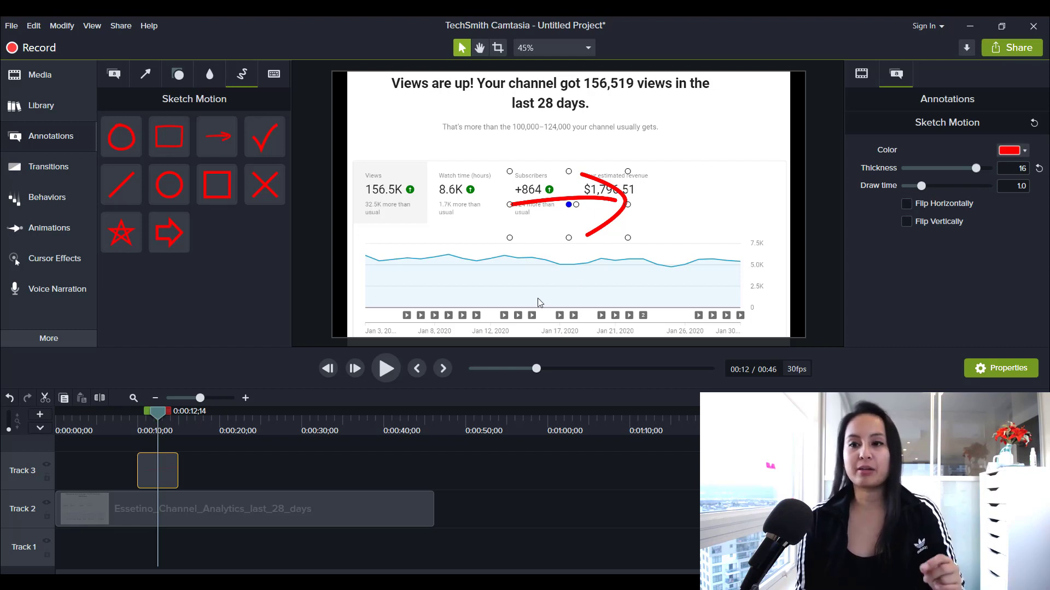
{"action": "left_click", "coordinate": [128, 432]}
{"action": "key", "text": "space"}
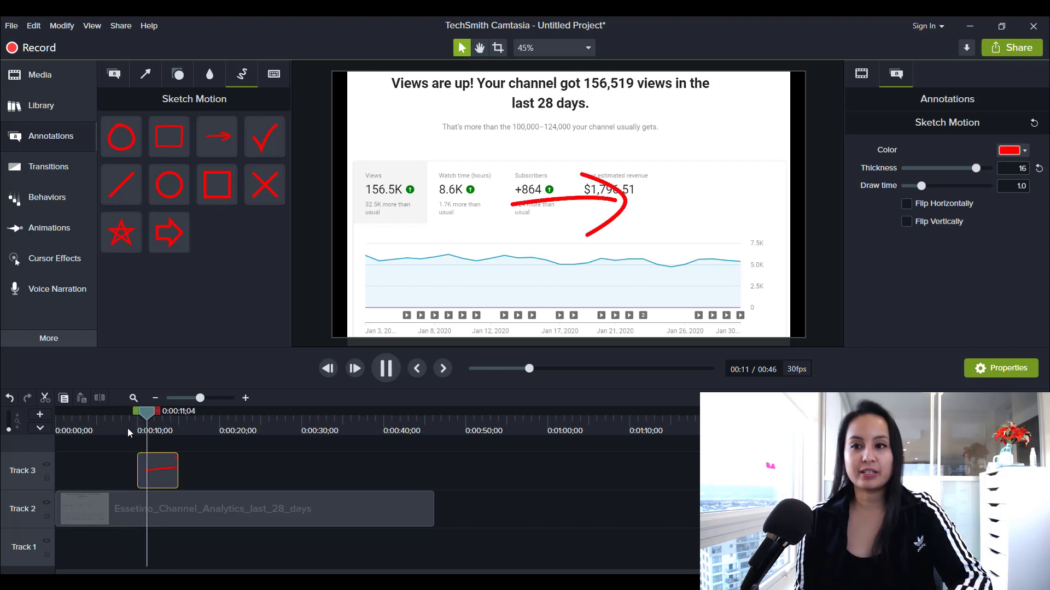
{"action": "key", "text": "space"}
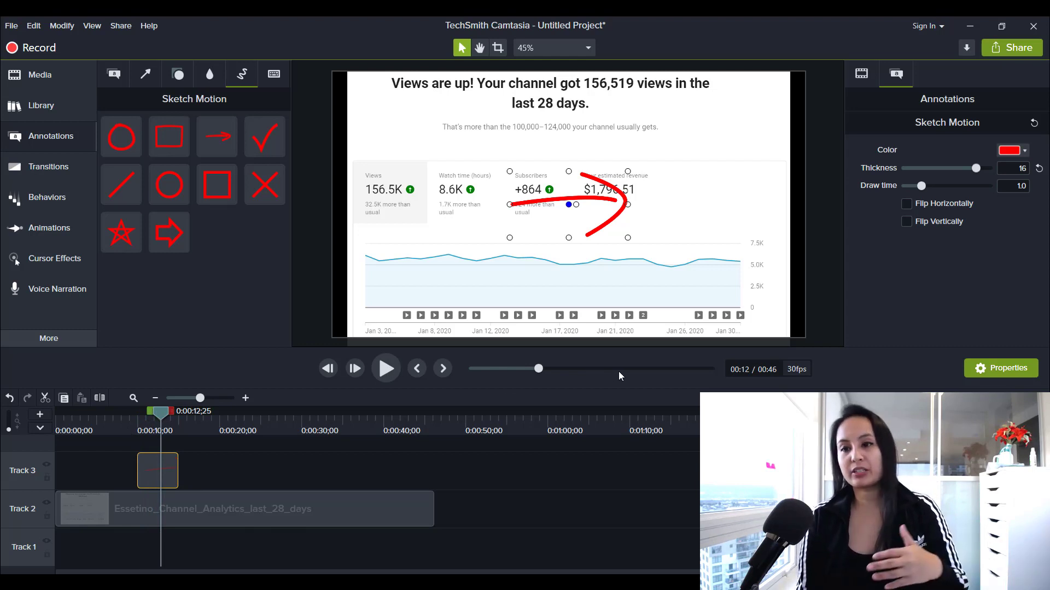
Move the arrow onto the views chart, shorten and level it, and flip it horizontally to point right
{"action": "left_click", "coordinate": [906, 205]}
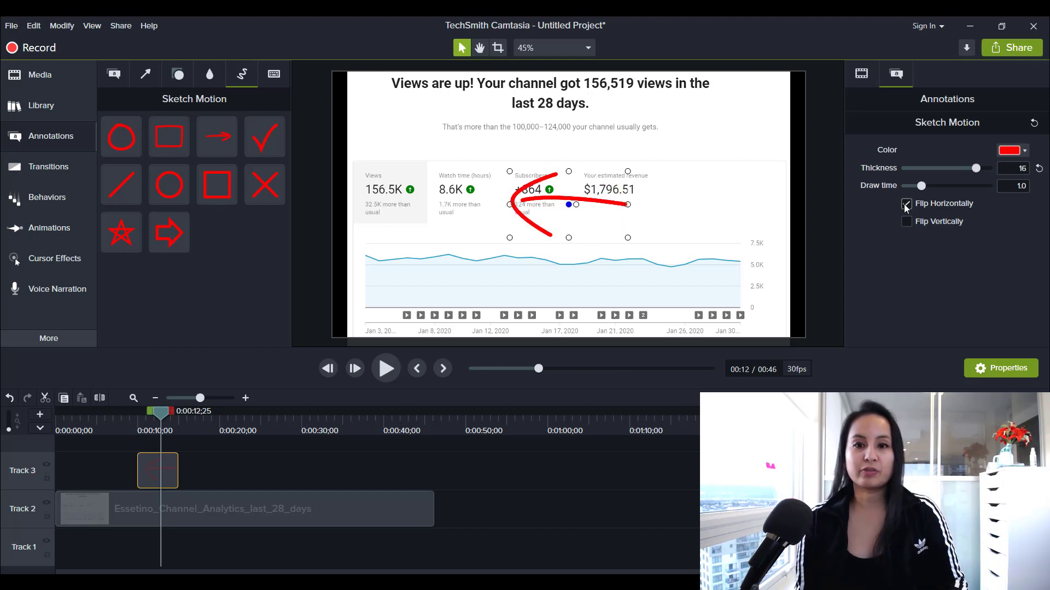
{"action": "left_click", "coordinate": [906, 204]}
{"action": "left_click", "coordinate": [906, 222]}
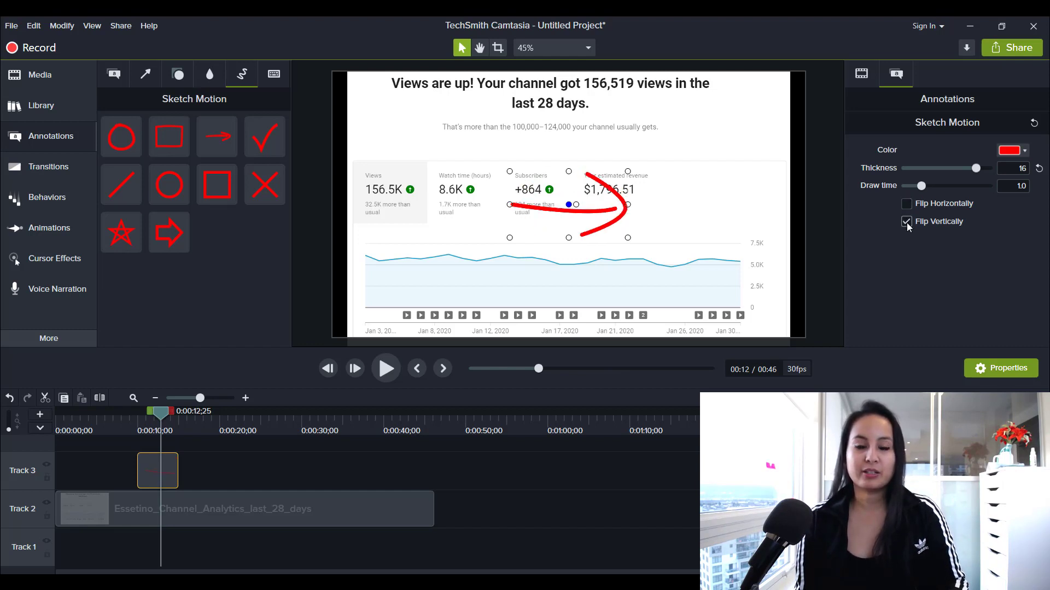
{"action": "left_click", "coordinate": [906, 222]}
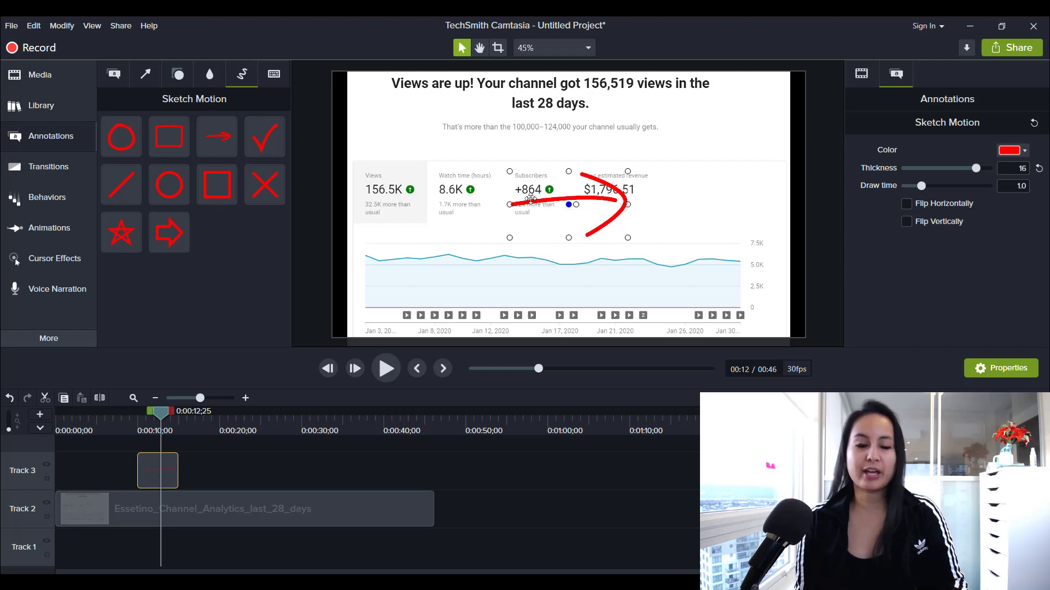
{"action": "mouse_move", "coordinate": [569, 205]}
{"action": "left_mouse_down"}
{"action": "mouse_move", "coordinate": [629, 211]}
{"action": "mouse_move", "coordinate": [612, 230]}
{"action": "mouse_move", "coordinate": [580, 147]}
{"action": "mouse_move", "coordinate": [520, 180]}
{"action": "mouse_move", "coordinate": [538, 149]}
{"action": "mouse_move", "coordinate": [561, 151]}
{"action": "mouse_move", "coordinate": [550, 166]}
{"action": "mouse_move", "coordinate": [575, 235]}
{"action": "left_mouse_up"}
{"action": "mouse_move", "coordinate": [644, 292]}
{"action": "left_mouse_down"}
{"action": "mouse_move", "coordinate": [613, 278]}
{"action": "mouse_move", "coordinate": [623, 288]}
{"action": "left_mouse_up"}
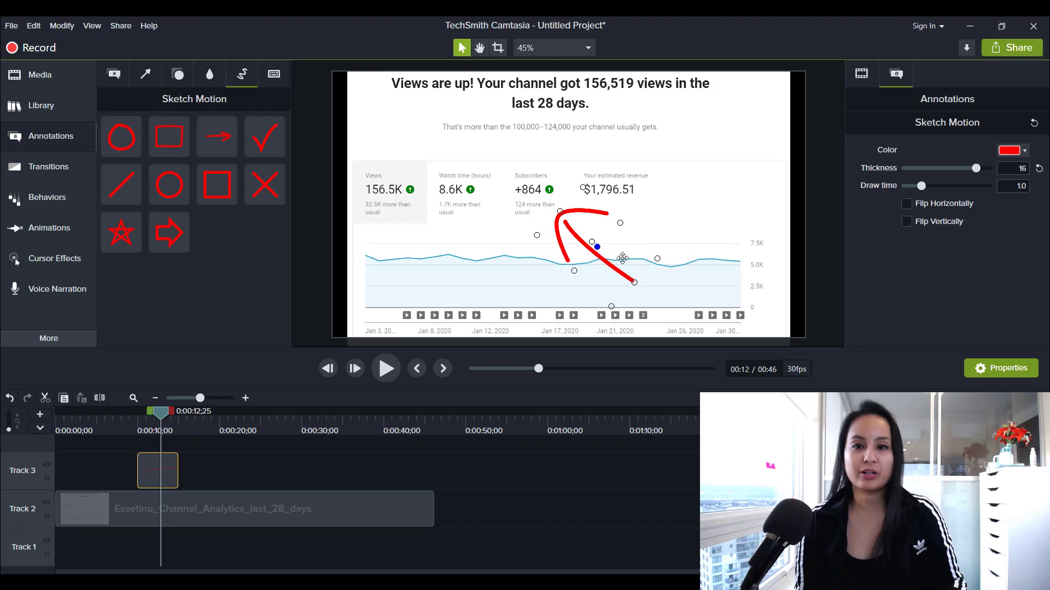
{"action": "mouse_move", "coordinate": [620, 223]}
{"action": "left_mouse_down"}
{"action": "mouse_move", "coordinate": [602, 240]}
{"action": "mouse_move", "coordinate": [618, 265]}
{"action": "mouse_move", "coordinate": [583, 241]}
{"action": "left_mouse_up"}
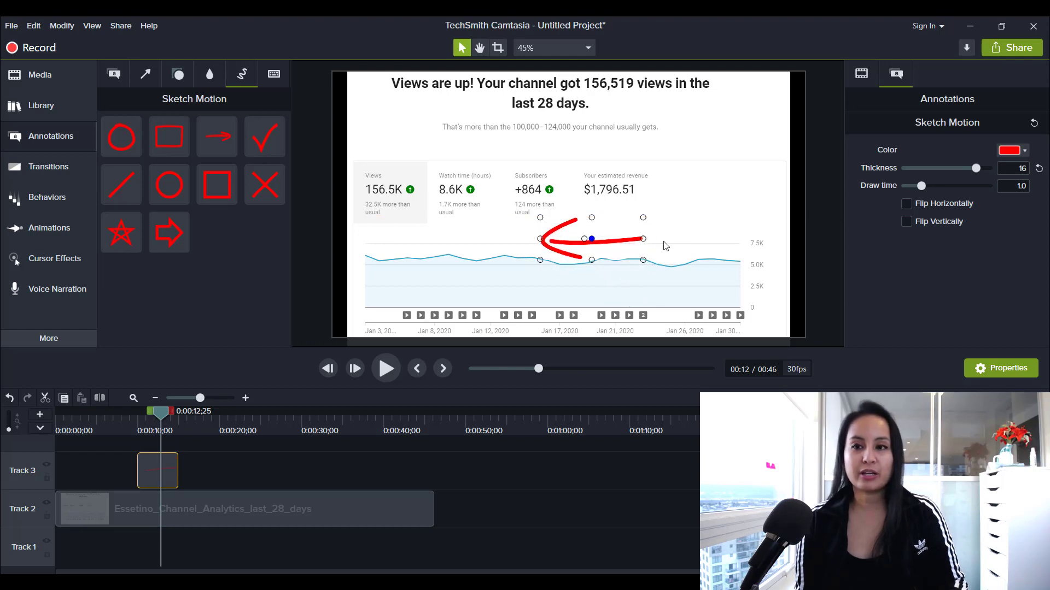
{"action": "left_click", "coordinate": [907, 204]}
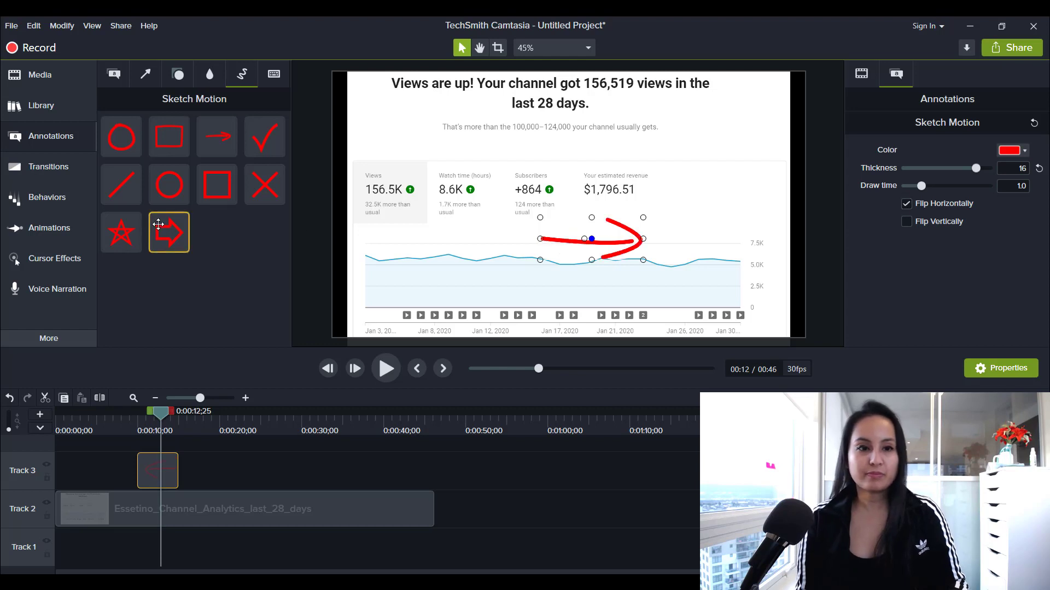
Add a second sketch arrow on Track 4, thickness 15, pointing down at the 156.5K views figure
{"action": "mouse_move", "coordinate": [169, 233]}
{"action": "left_mouse_down"}
{"action": "mouse_move", "coordinate": [230, 244]}
{"action": "mouse_move", "coordinate": [557, 205]}
{"action": "mouse_move", "coordinate": [599, 186]}
{"action": "left_mouse_up"}
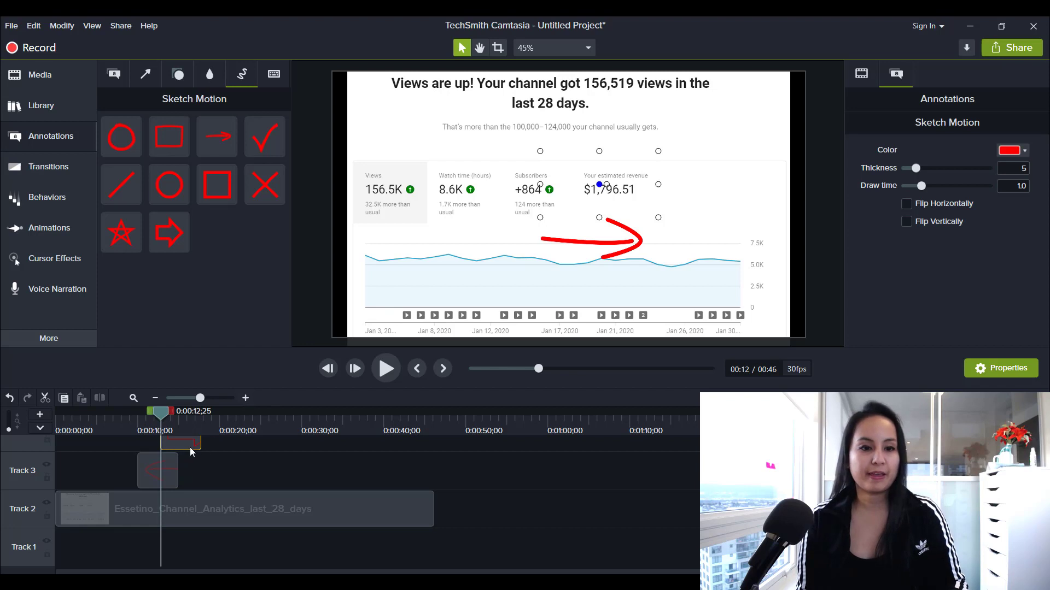
{"action": "left_click_drag", "start_coordinate": [191, 452], "coordinate": [169, 447]}
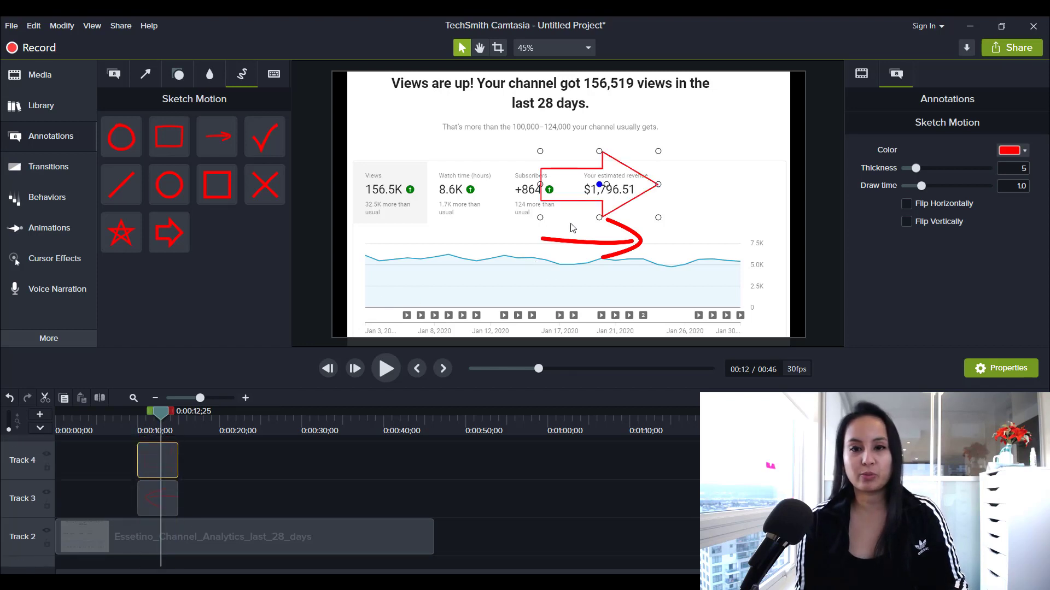
{"action": "left_click_drag", "start_coordinate": [568, 194], "coordinate": [568, 182]}
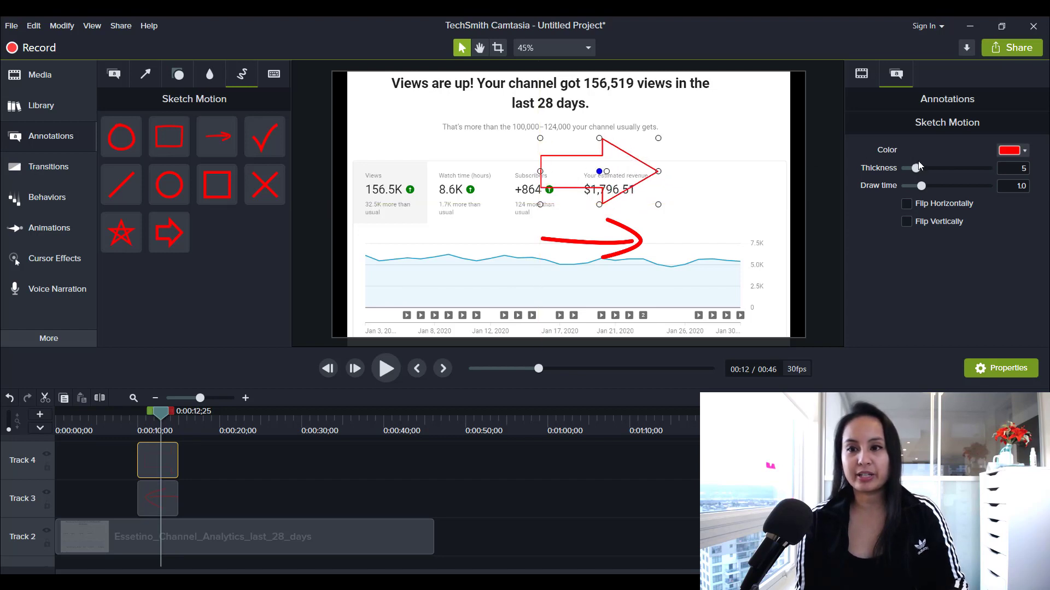
{"action": "left_click_drag", "start_coordinate": [916, 169], "coordinate": [973, 183]}
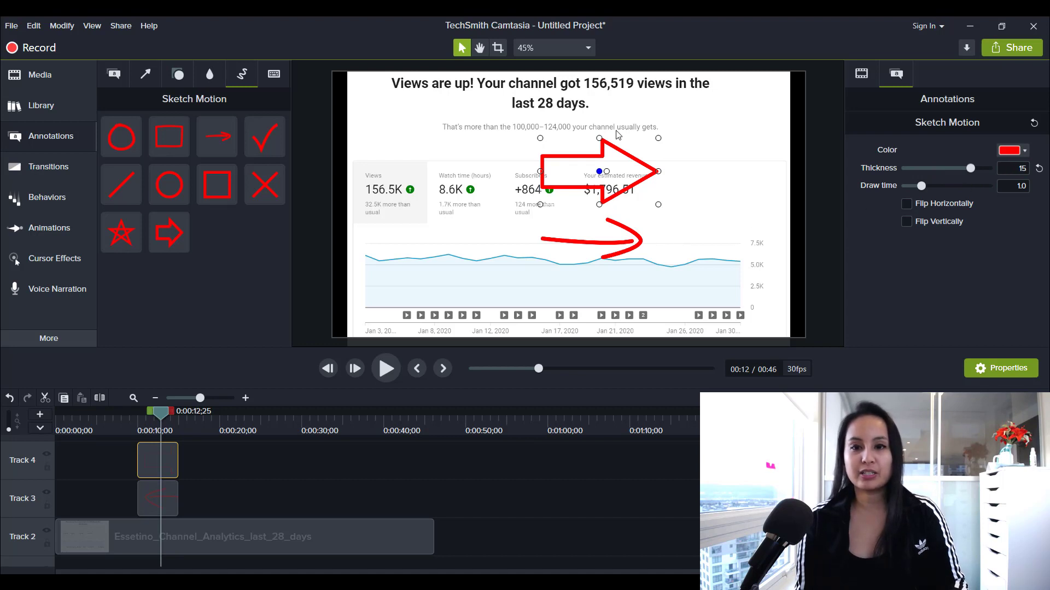
{"action": "mouse_move", "coordinate": [606, 173]}
{"action": "left_mouse_down"}
{"action": "mouse_move", "coordinate": [497, 142]}
{"action": "mouse_move", "coordinate": [435, 142]}
{"action": "left_mouse_up"}
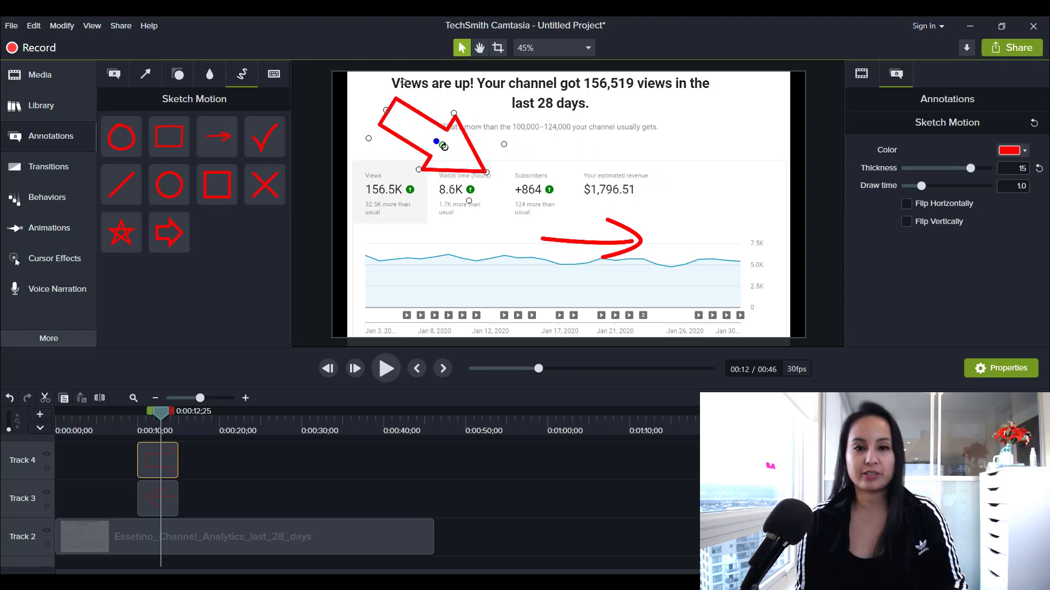
{"action": "mouse_move", "coordinate": [442, 146]}
{"action": "left_mouse_down"}
{"action": "mouse_move", "coordinate": [444, 156]}
{"action": "mouse_move", "coordinate": [458, 121]}
{"action": "mouse_move", "coordinate": [440, 116]}
{"action": "mouse_move", "coordinate": [418, 136]}
{"action": "left_mouse_up"}
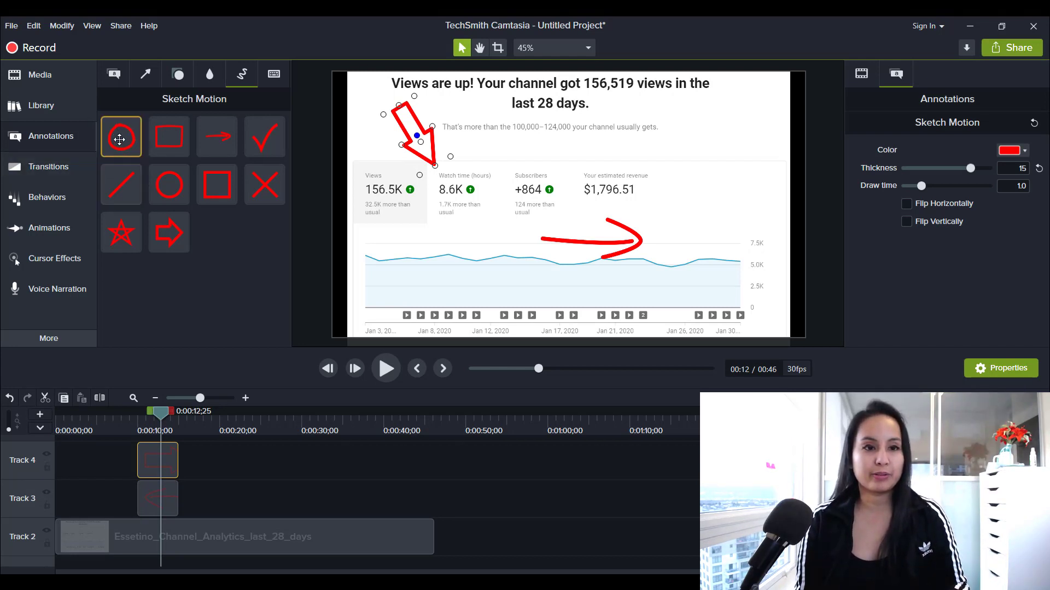
Place a red sketch circle around the 156.5K Views stat with thickness 13
{"action": "mouse_move", "coordinate": [118, 134]}
{"action": "left_mouse_down"}
{"action": "mouse_move", "coordinate": [203, 269]}
{"action": "mouse_move", "coordinate": [244, 453]}
{"action": "mouse_move", "coordinate": [216, 490]}
{"action": "left_mouse_up"}
{"action": "left_click", "coordinate": [217, 426]}
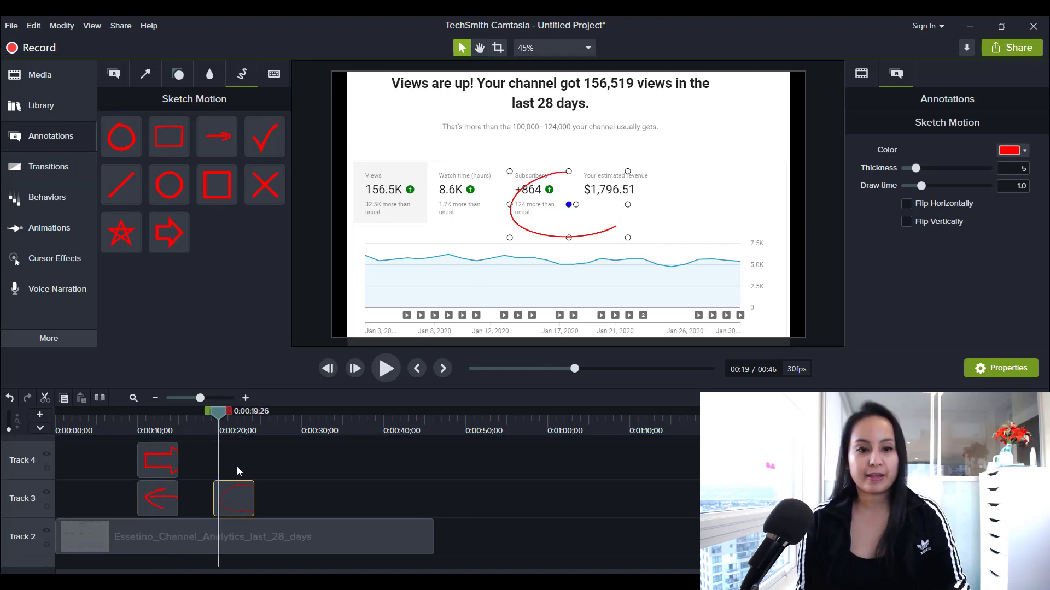
{"action": "left_click", "coordinate": [234, 428]}
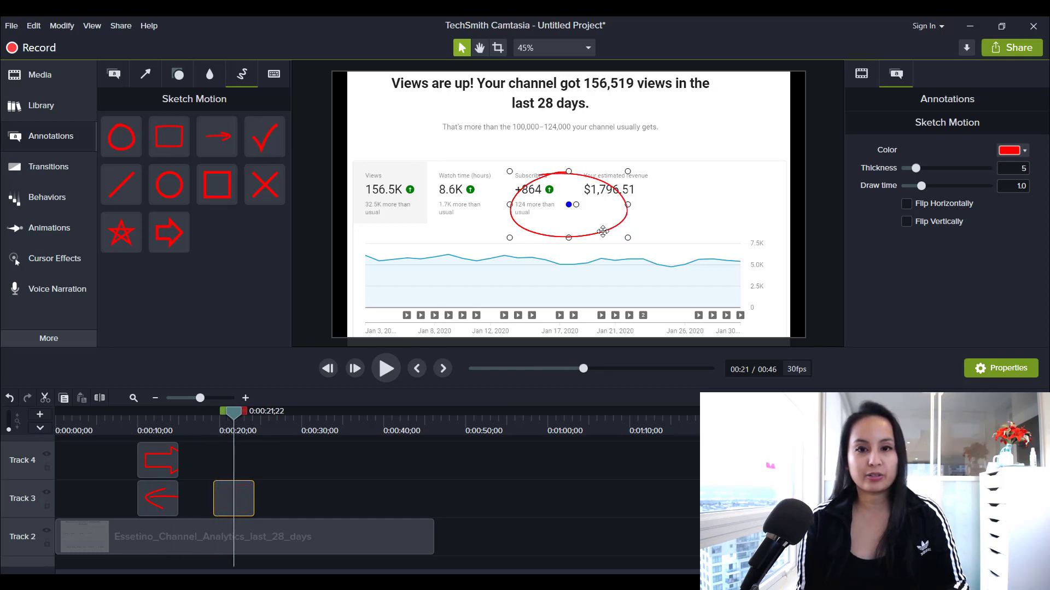
{"action": "mouse_move", "coordinate": [569, 220]}
{"action": "left_mouse_down"}
{"action": "mouse_move", "coordinate": [443, 192]}
{"action": "mouse_move", "coordinate": [402, 205]}
{"action": "left_mouse_up"}
{"action": "mouse_move", "coordinate": [465, 184]}
{"action": "left_mouse_down"}
{"action": "mouse_move", "coordinate": [422, 184]}
{"action": "mouse_move", "coordinate": [398, 200]}
{"action": "mouse_move", "coordinate": [404, 207]}
{"action": "left_mouse_up"}
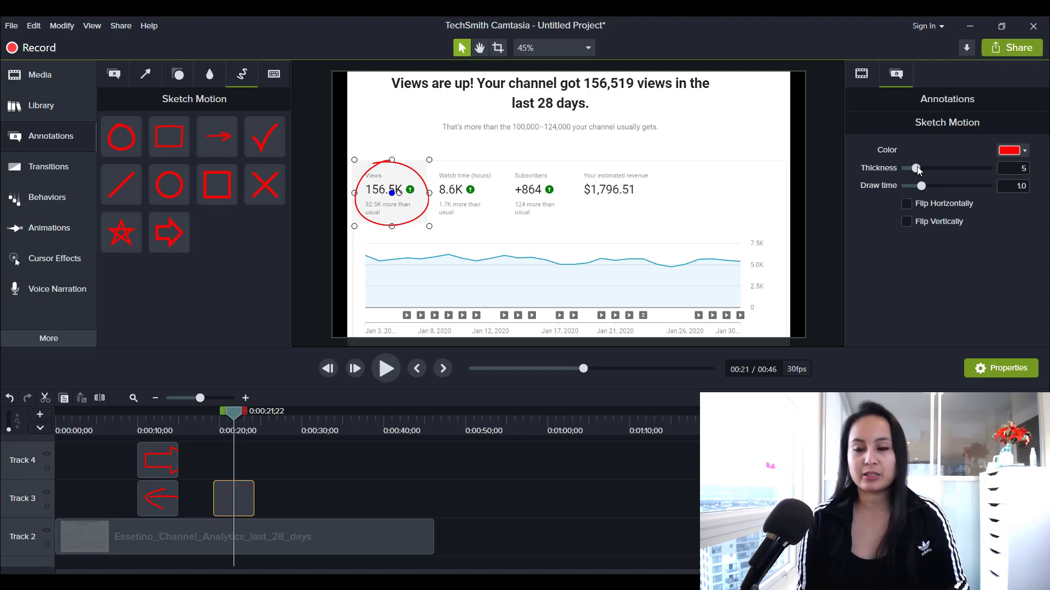
{"action": "left_click_drag", "start_coordinate": [917, 170], "coordinate": [963, 170]}
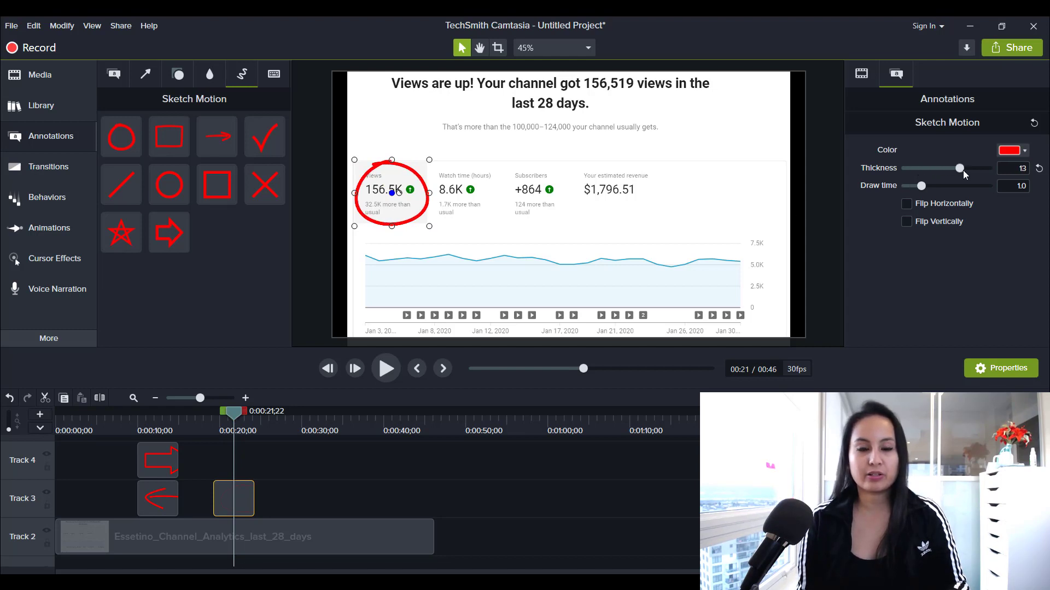
{"action": "left_click_drag", "start_coordinate": [355, 159], "coordinate": [347, 159]}
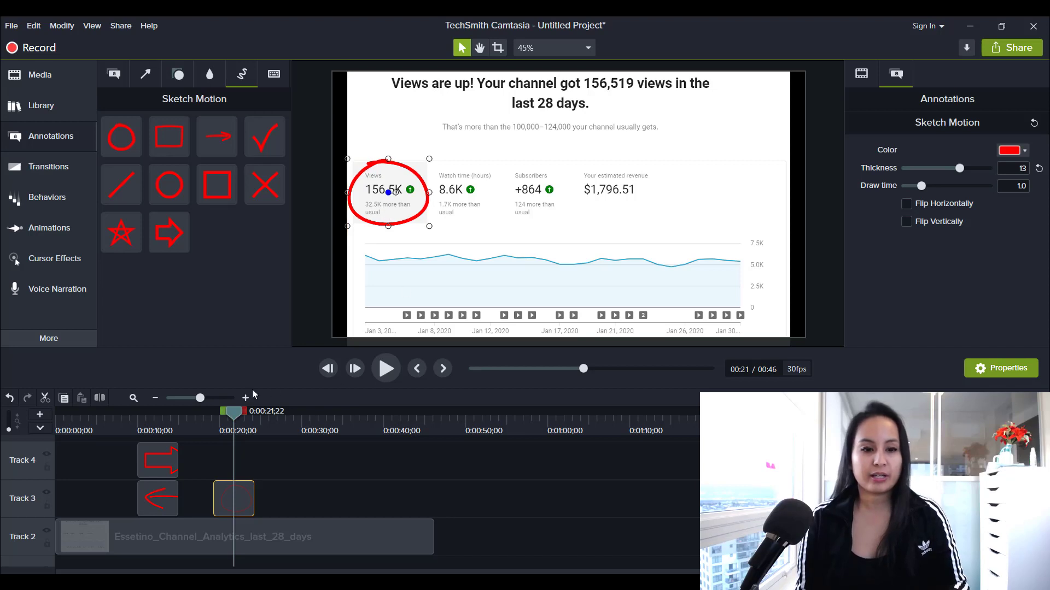
Preview the circle's drawing animation from just before it appears
{"action": "left_click", "coordinate": [211, 425]}
{"action": "key", "text": "space"}
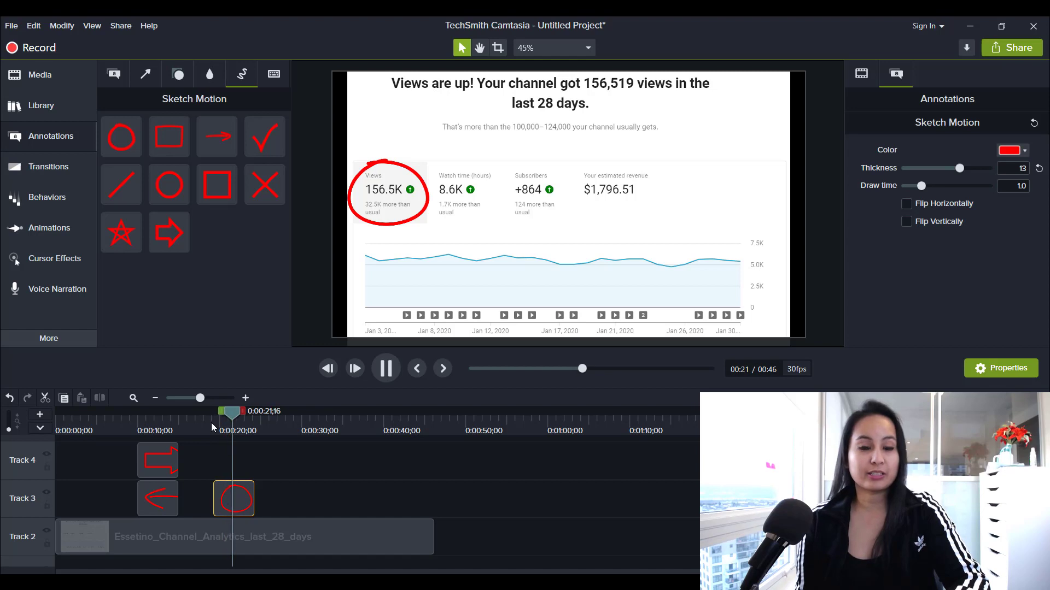
{"action": "key", "text": "space"}
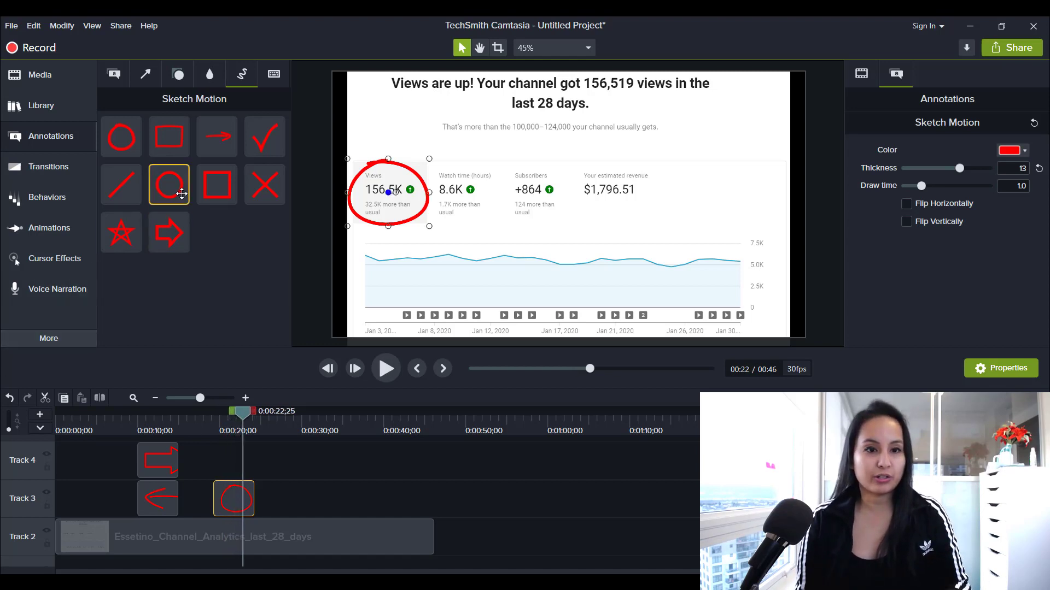
Ring the 8.6K Watch time stat with a second sketch circle, thickness 14, and preview both circles
{"action": "mouse_move", "coordinate": [169, 183]}
{"action": "left_mouse_down"}
{"action": "mouse_move", "coordinate": [244, 241]}
{"action": "mouse_move", "coordinate": [268, 511]}
{"action": "mouse_move", "coordinate": [232, 446]}
{"action": "mouse_move", "coordinate": [217, 448]}
{"action": "left_mouse_up"}
{"action": "left_click_drag", "start_coordinate": [628, 205], "coordinate": [471, 200]}
{"action": "left_click_drag", "start_coordinate": [917, 169], "coordinate": [965, 170]}
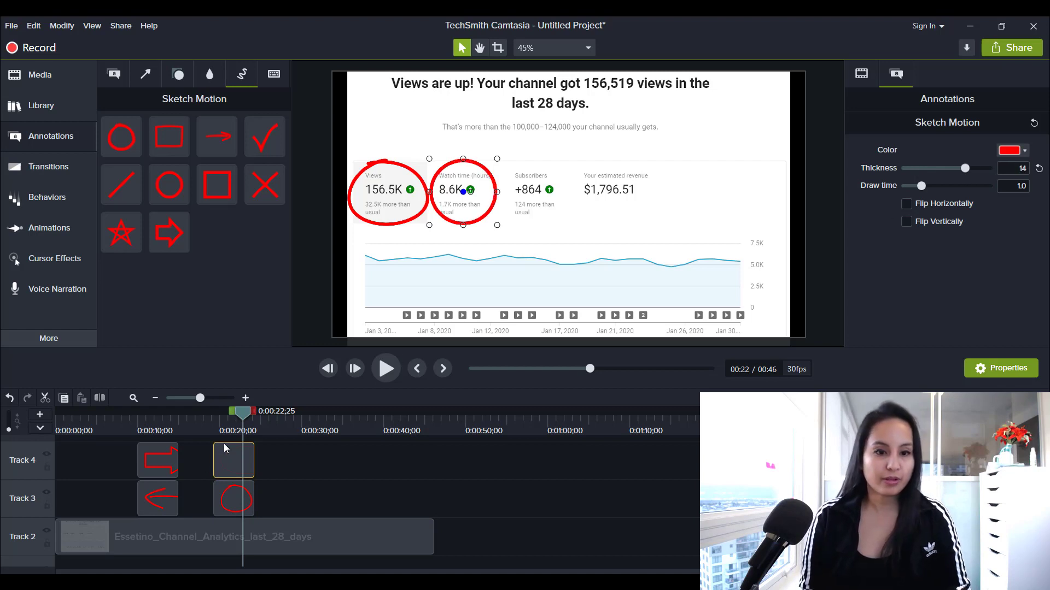
{"action": "left_click_drag", "start_coordinate": [218, 428], "coordinate": [212, 428]}
{"action": "key", "text": "space"}
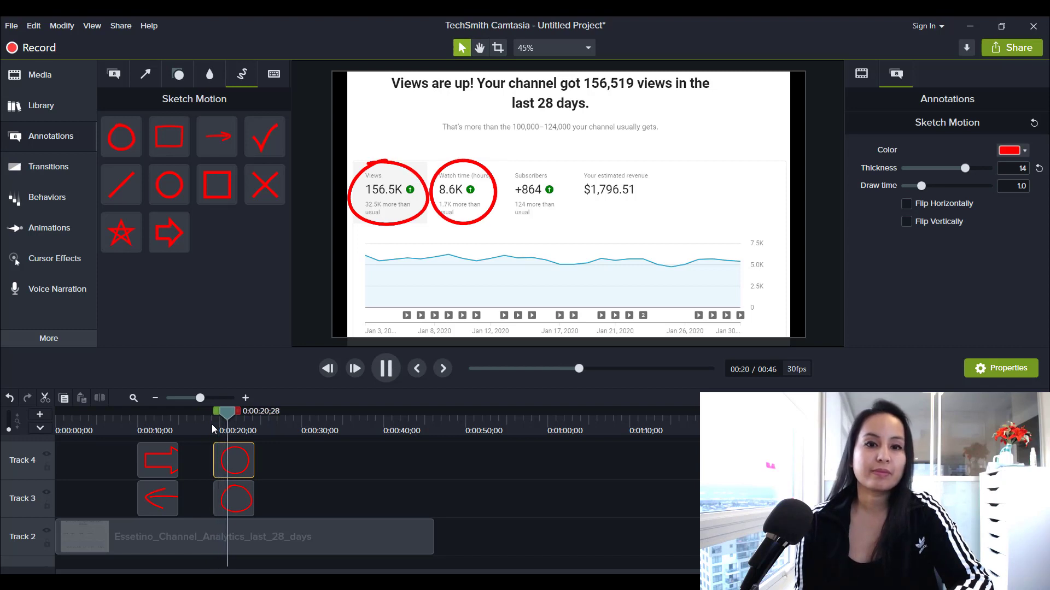
{"action": "key", "text": "space"}
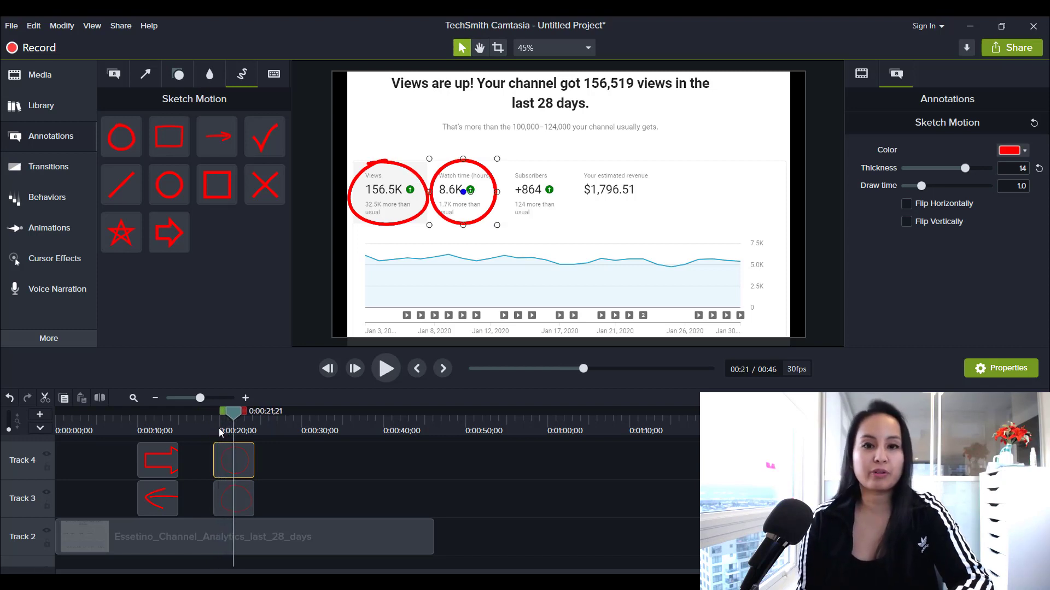
Add a sketch-motion rectangle to Track 3 near the 29-second mark
{"action": "left_click", "coordinate": [374, 194]}
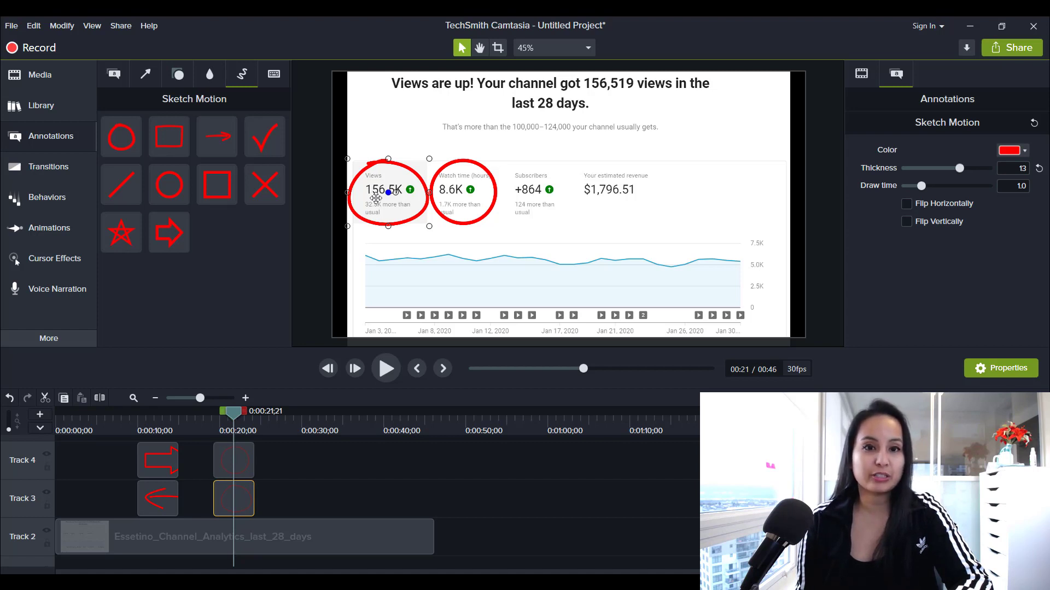
{"action": "mouse_move", "coordinate": [169, 137]}
{"action": "left_mouse_down"}
{"action": "mouse_move", "coordinate": [335, 435]}
{"action": "mouse_move", "coordinate": [293, 499]}
{"action": "left_mouse_up"}
{"action": "left_click", "coordinate": [297, 426]}
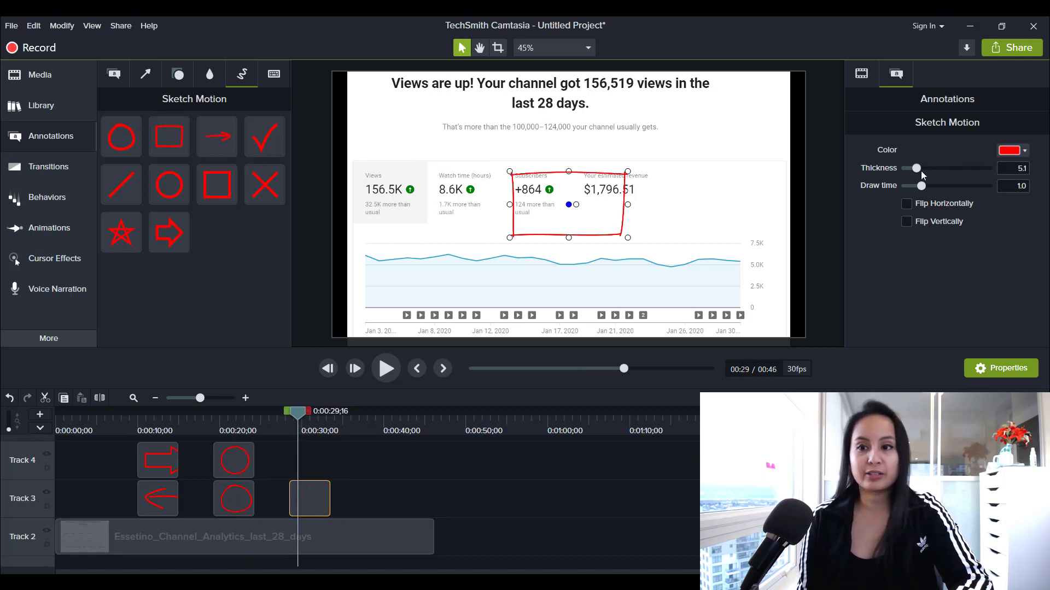
Set the rectangle's thickness to 15, fit it around 8.6K watch time and +864 subscribers, and preview
{"action": "left_click_drag", "start_coordinate": [923, 171], "coordinate": [969, 173]}
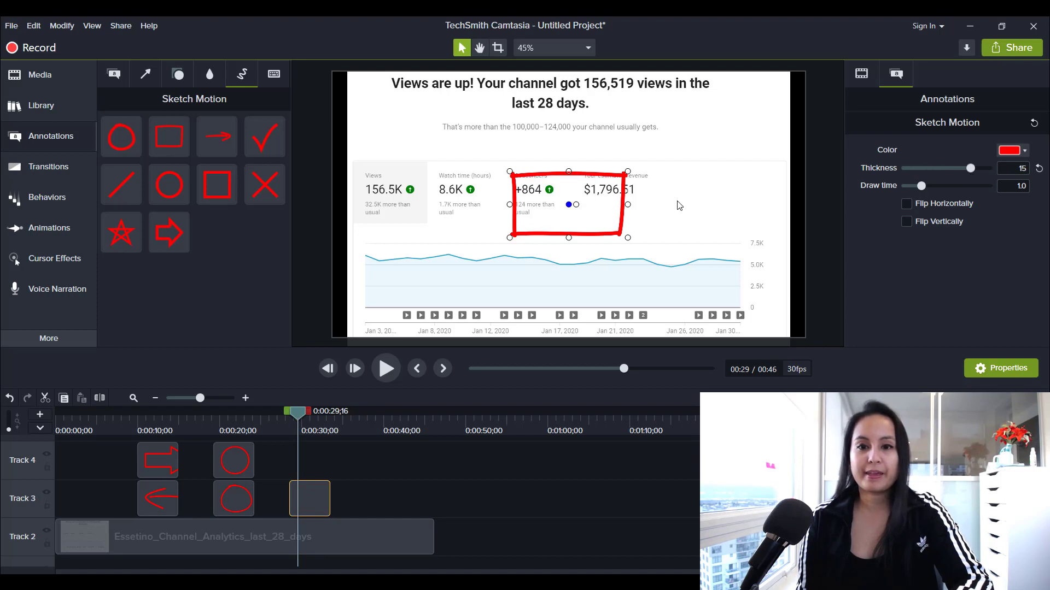
{"action": "mouse_move", "coordinate": [590, 223]}
{"action": "left_mouse_down"}
{"action": "mouse_move", "coordinate": [506, 211]}
{"action": "mouse_move", "coordinate": [580, 193]}
{"action": "left_mouse_up"}
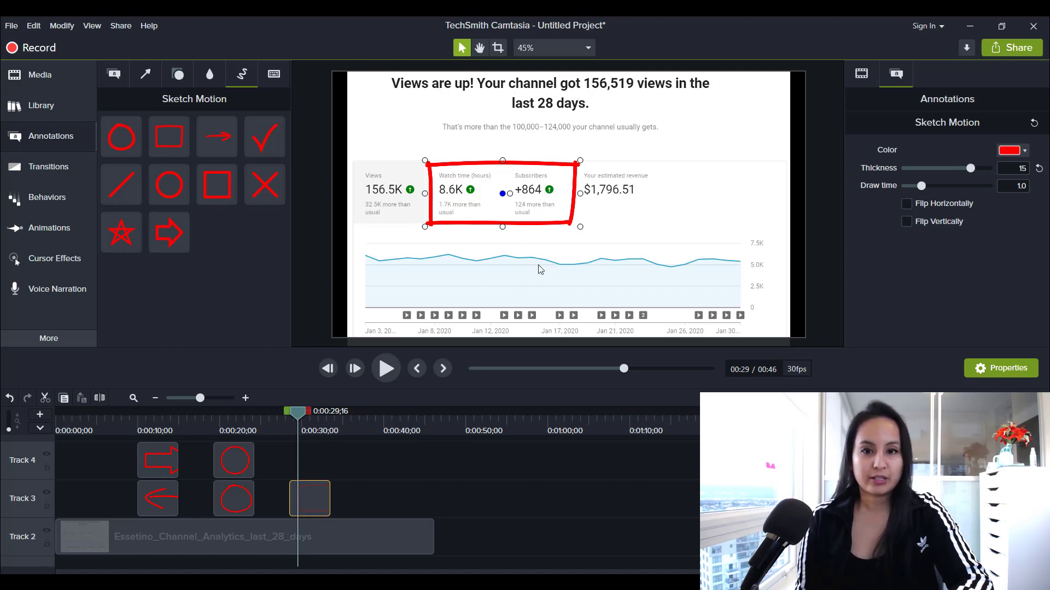
{"action": "left_click_drag", "start_coordinate": [580, 193], "coordinate": [569, 193]}
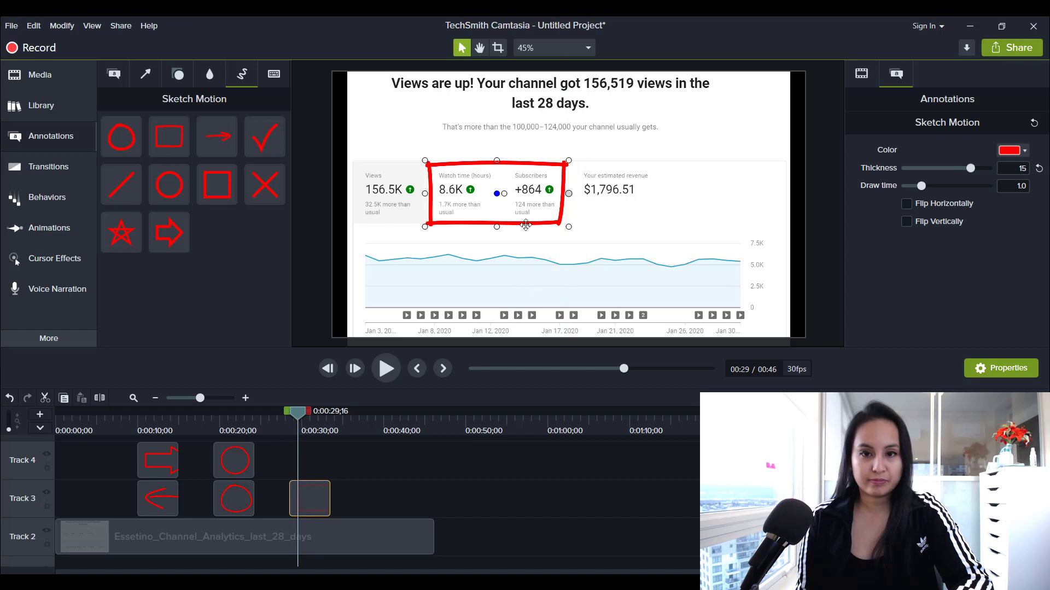
{"action": "left_click", "coordinate": [287, 421]}
{"action": "key", "text": "space"}
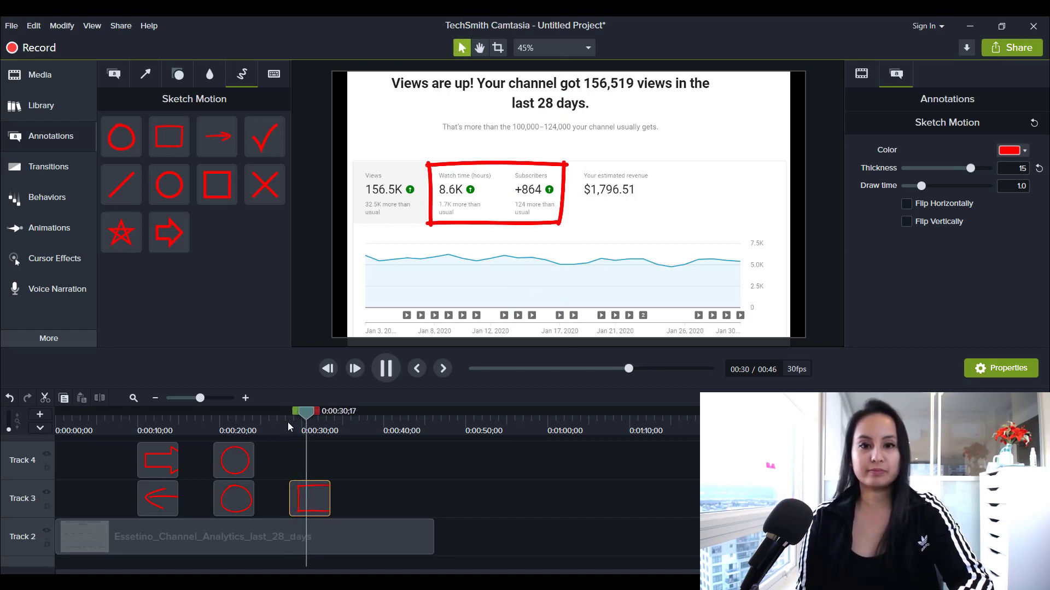
{"action": "key", "text": "space"}
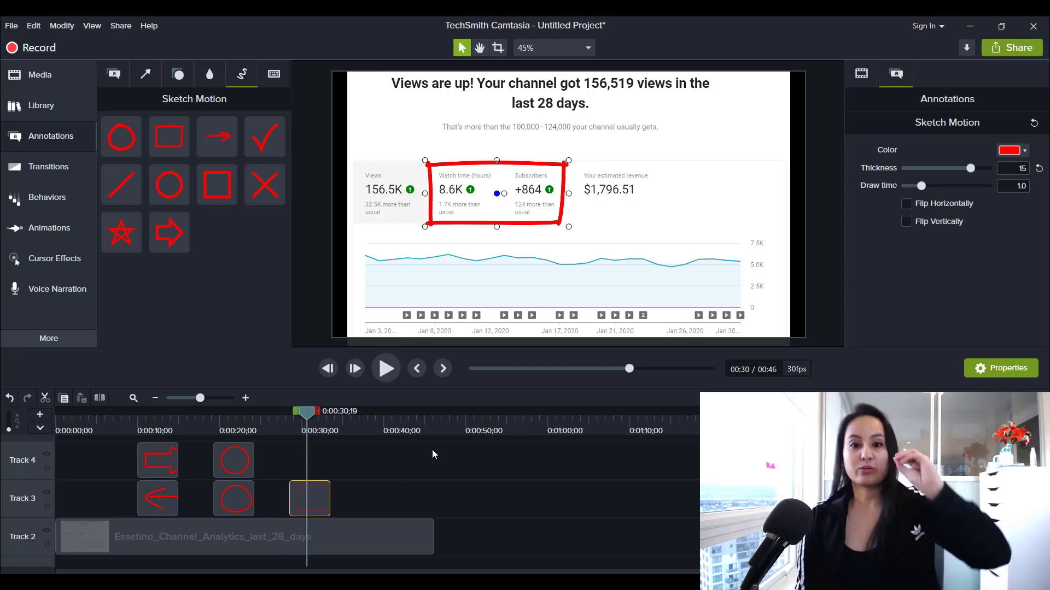